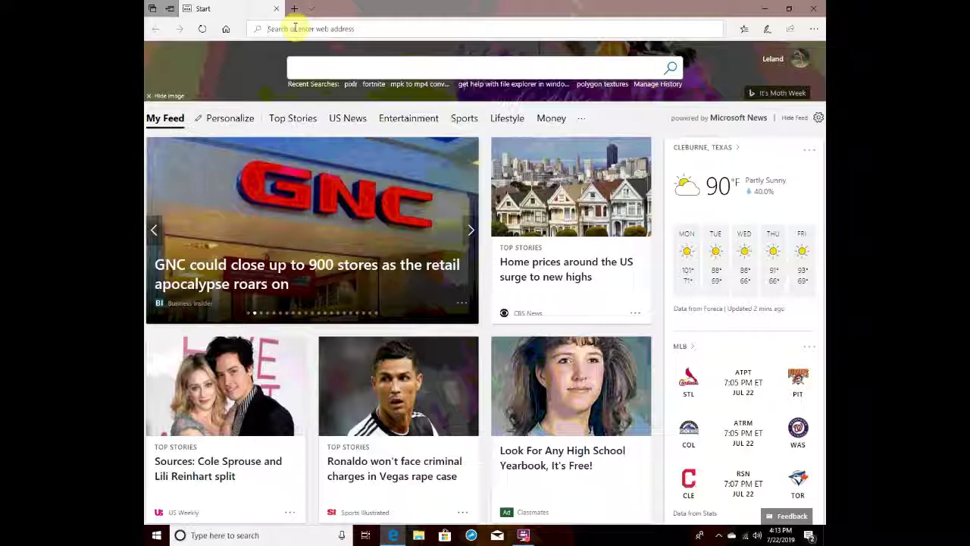
Step: Go to pixlr.com in Edge using the 'pixlr' address-bar suggestion
click(295, 28)
text(p)
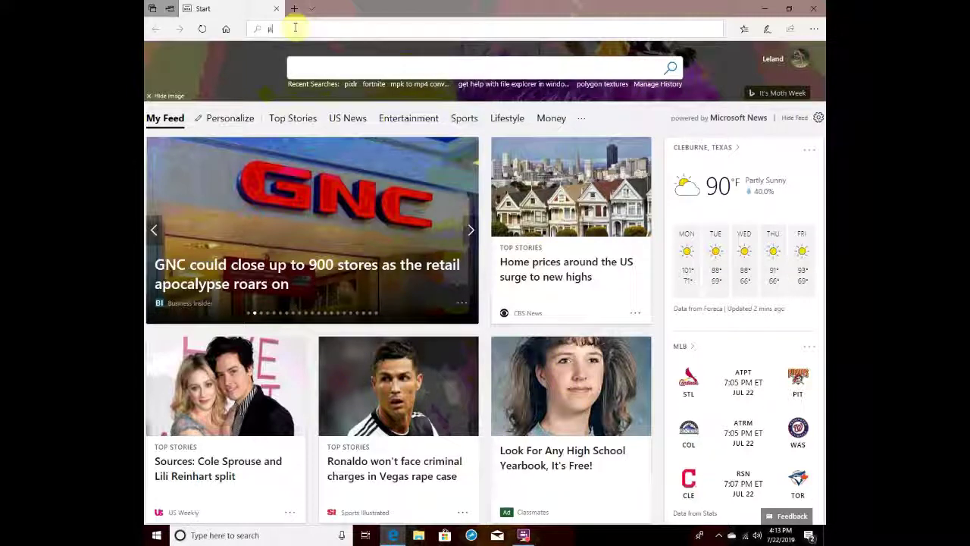
text(ic)
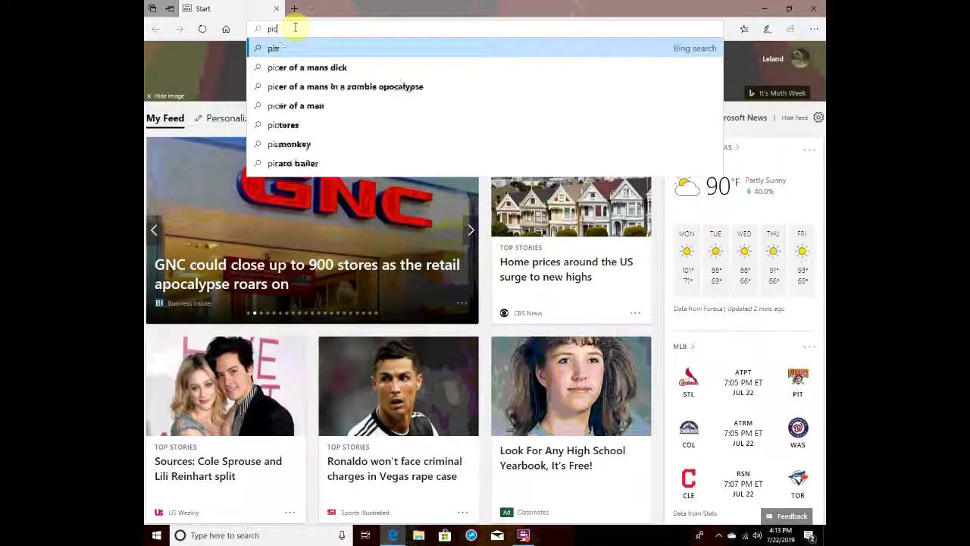
key(BackSpace)
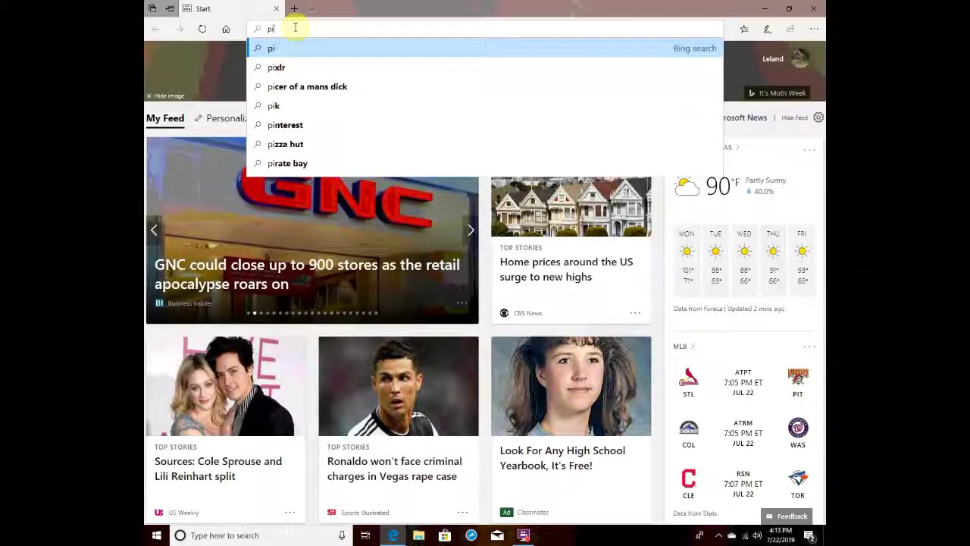
click(303, 69)
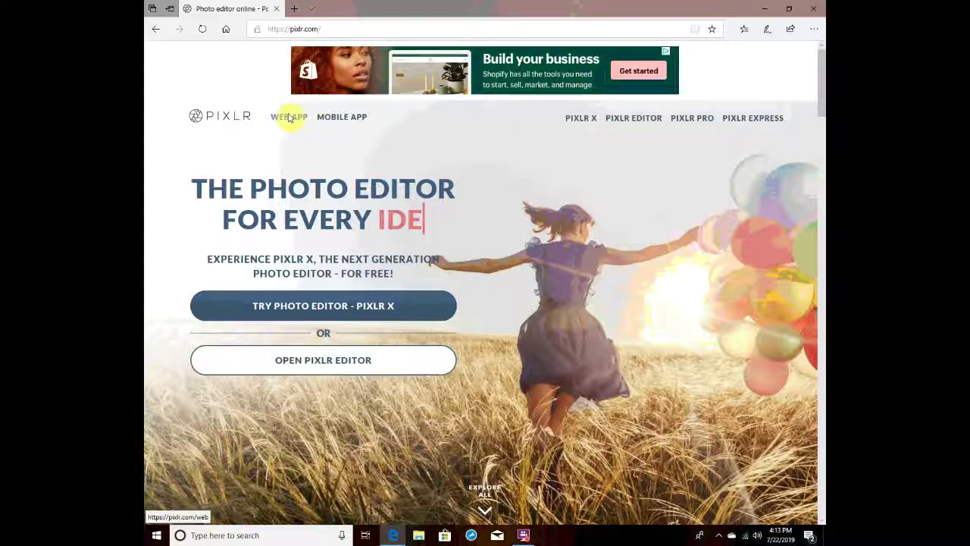
Step: From Pixlr's web apps page, launch the Pixlr Editor web app
click(288, 115)
scroll(266, 333, down, 3)
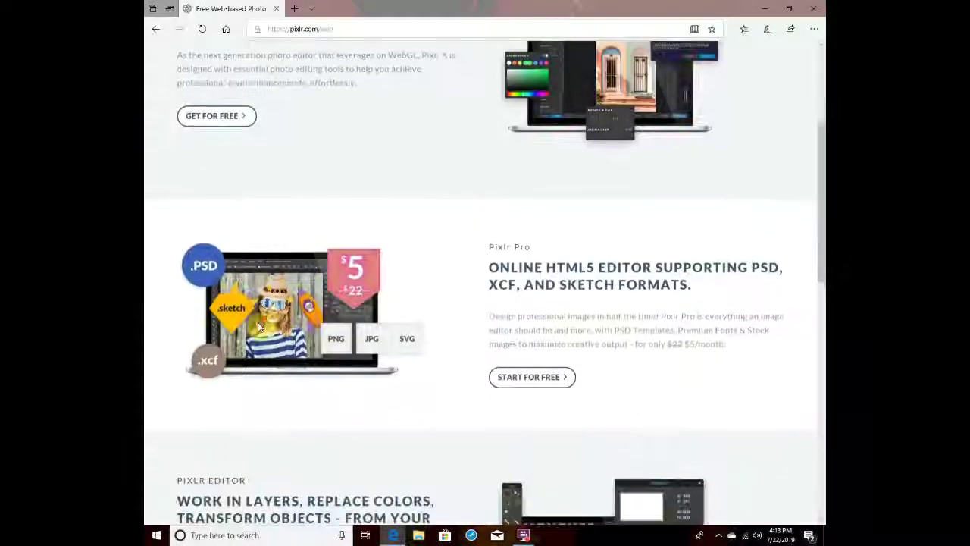
scroll(259, 327, down, 2)
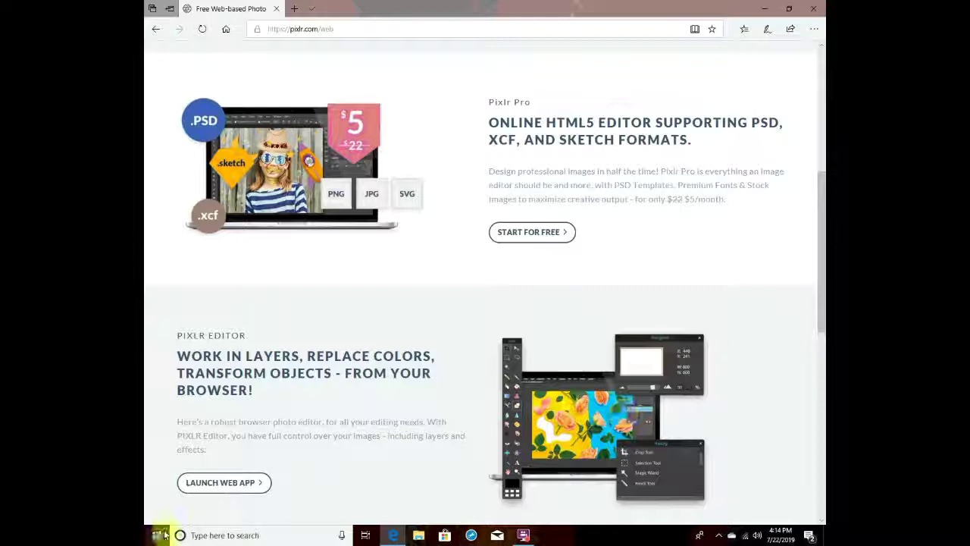
click(235, 493)
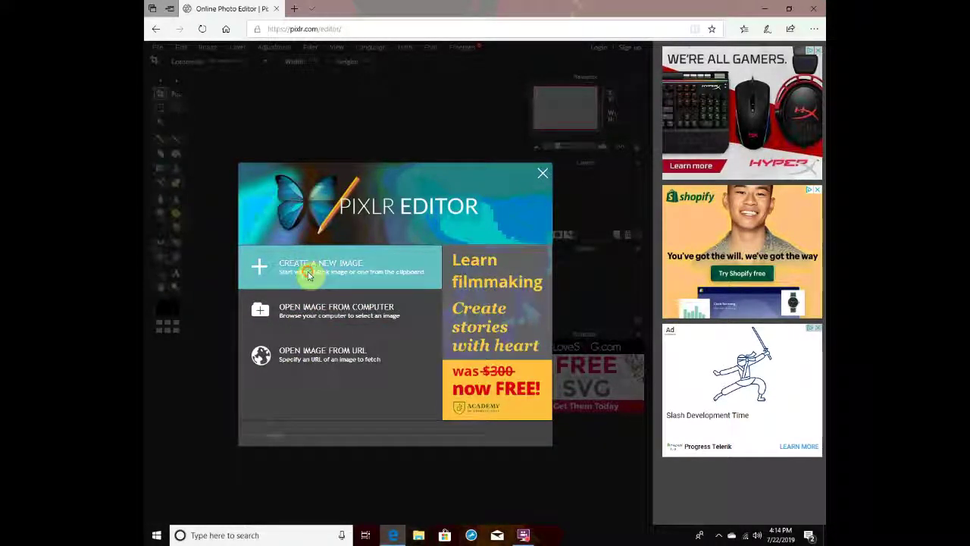
Step: Create a new transparent image with width 1900 and height 1080 pixels
click(308, 274)
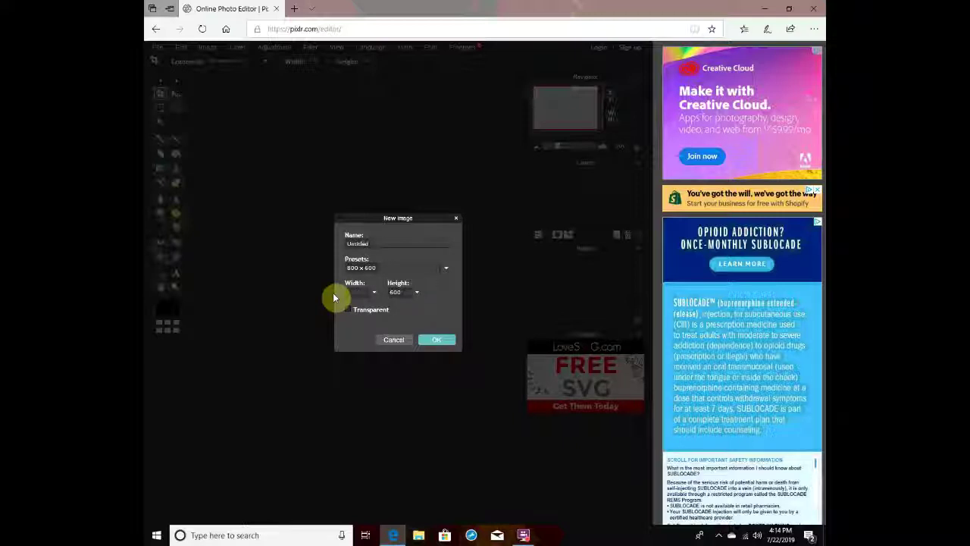
text(08)
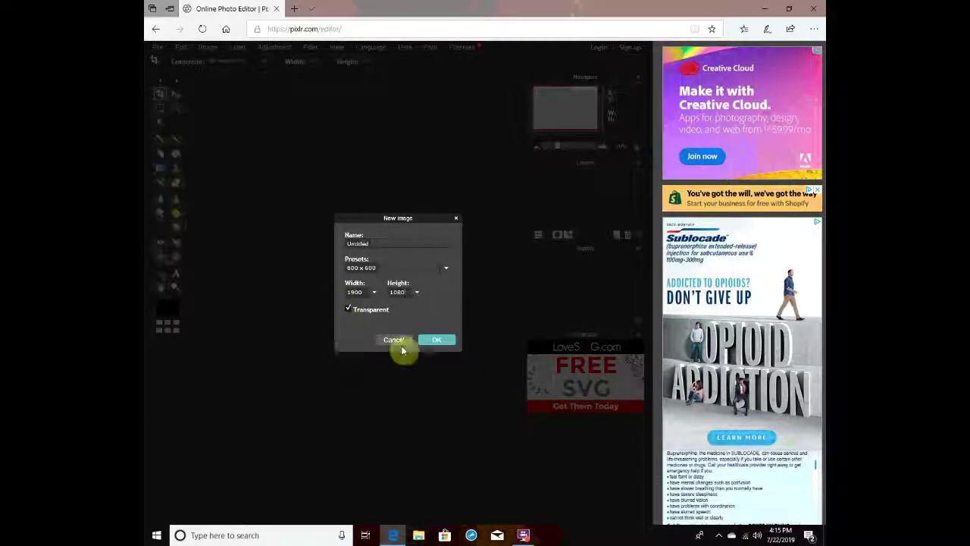
click(435, 342)
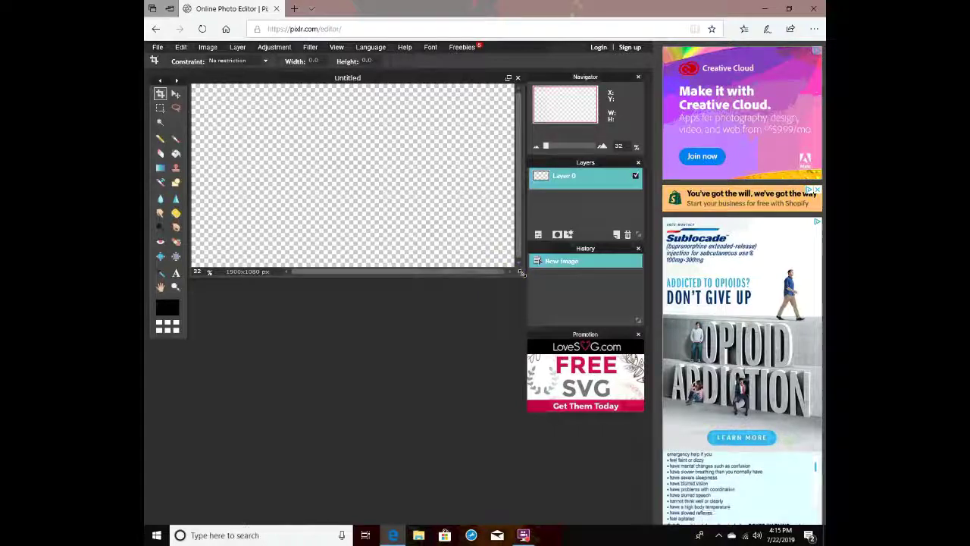
Step: Enlarge the document window around the canvas by dragging its corner
drag(520, 274, 522, 336)
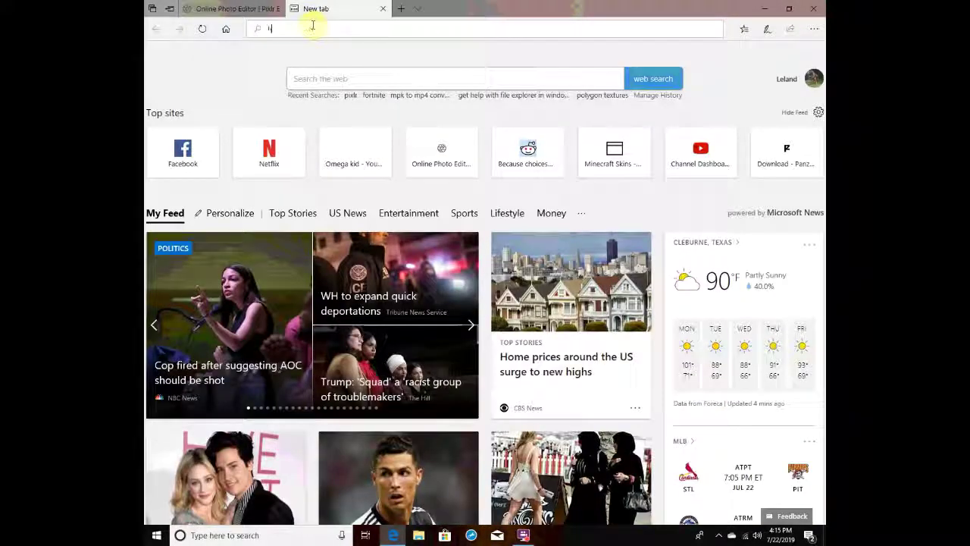
Step: Search Bing for hexagon backgrounds and switch to the image results
text(o)
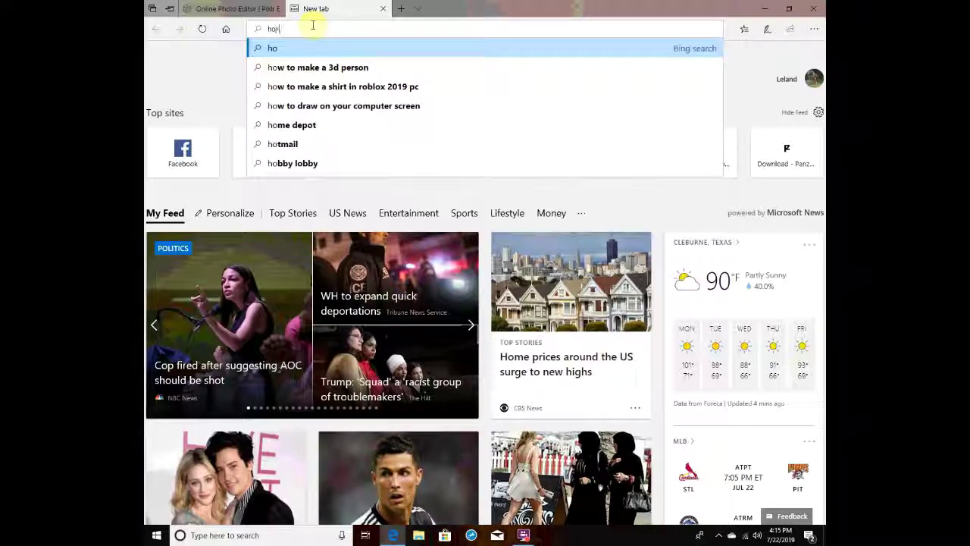
text(xtgo)
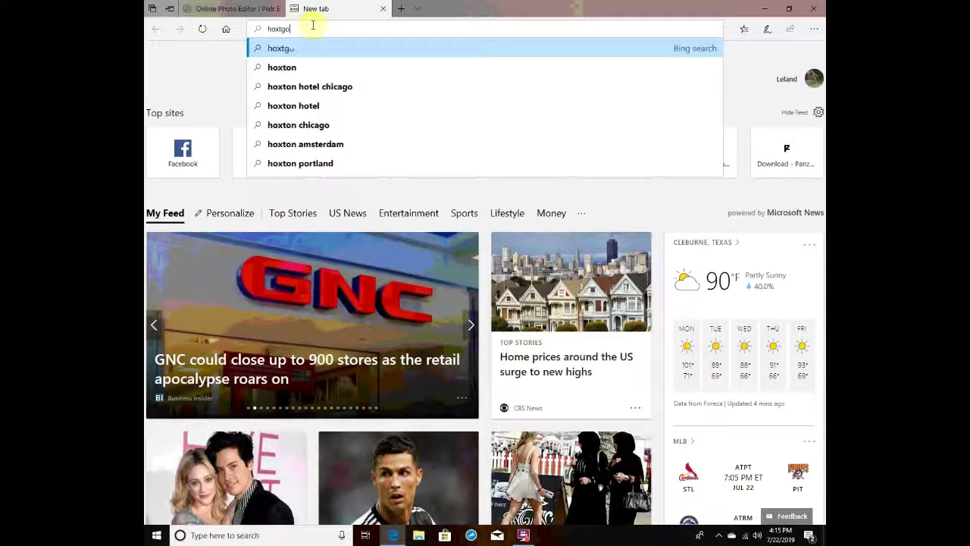
text(n bake)
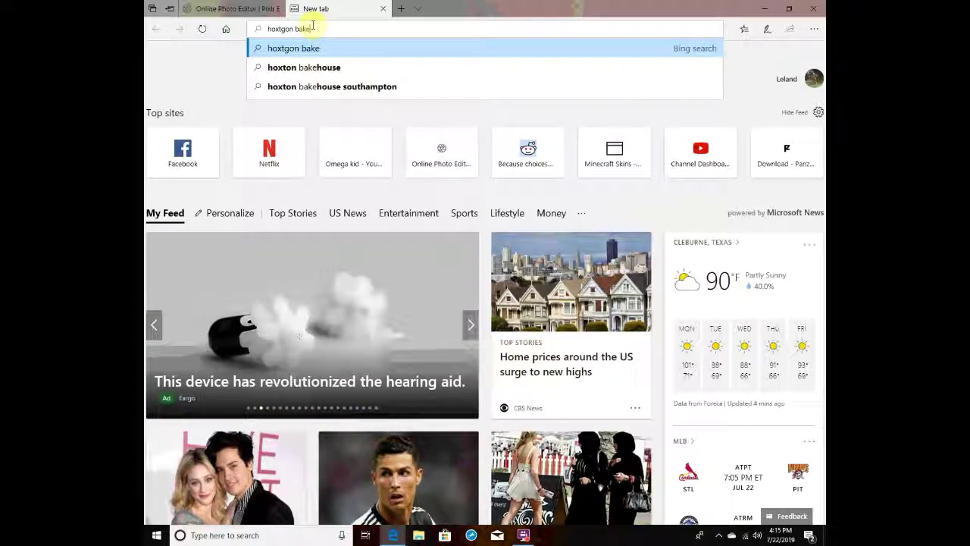
text(und)
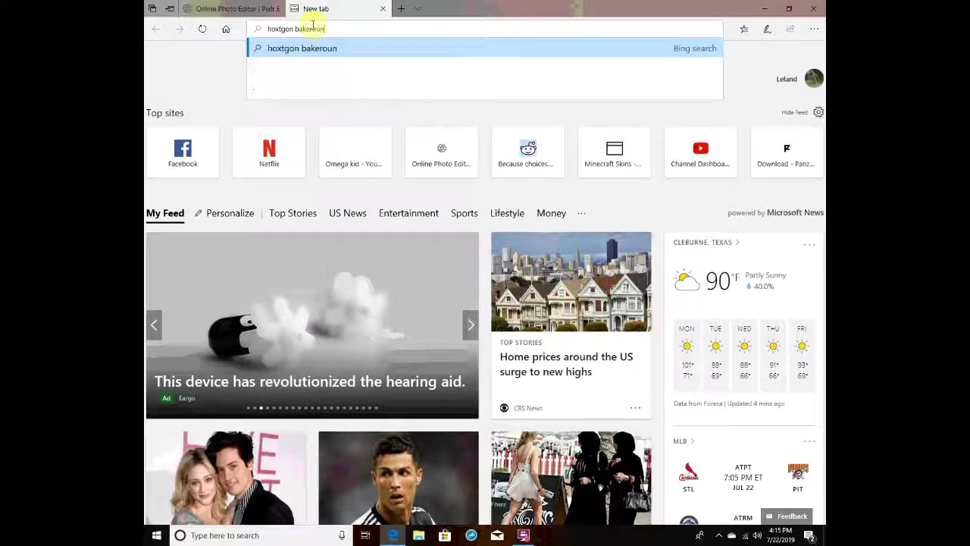
key(Return)
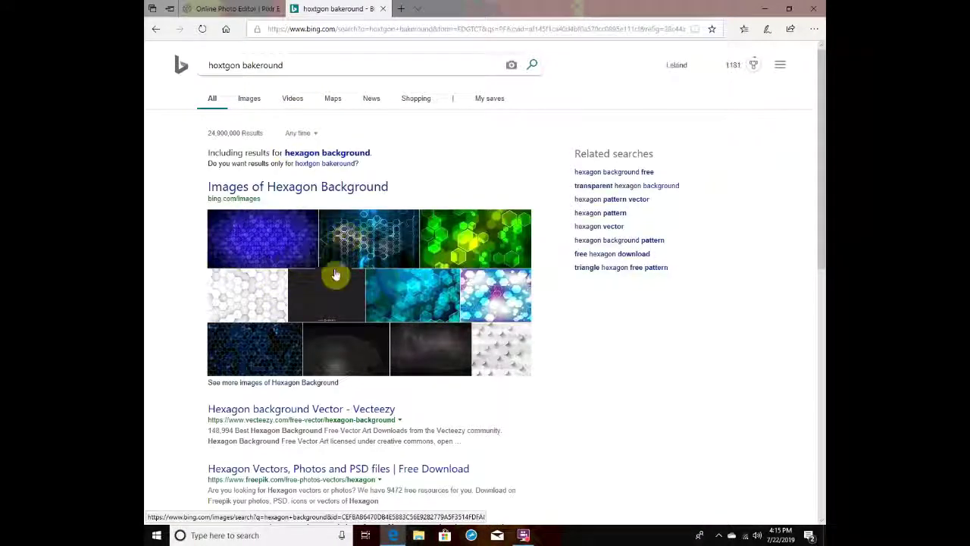
click(236, 104)
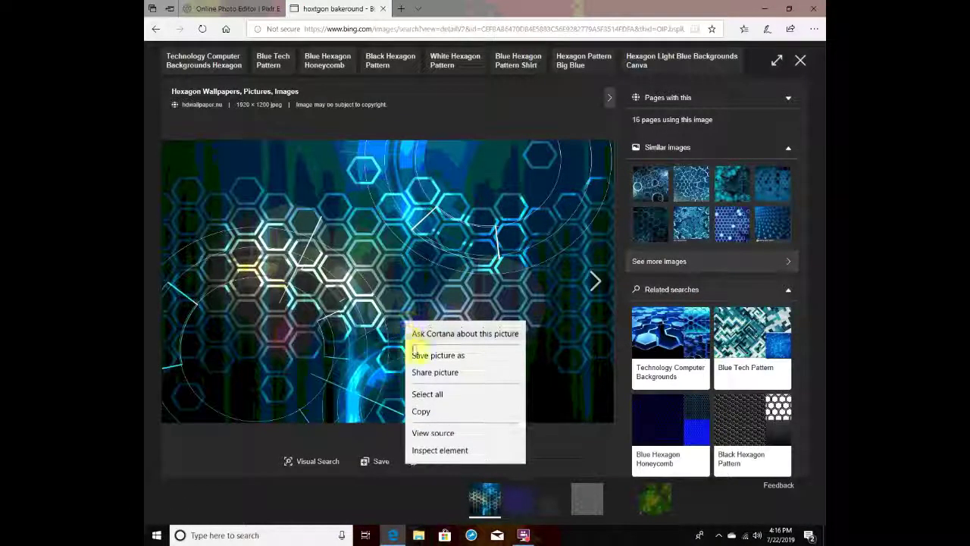
Step: Save the blue hexagon picture as hexagon-17 in Pictures > Saved Pictures
click(415, 355)
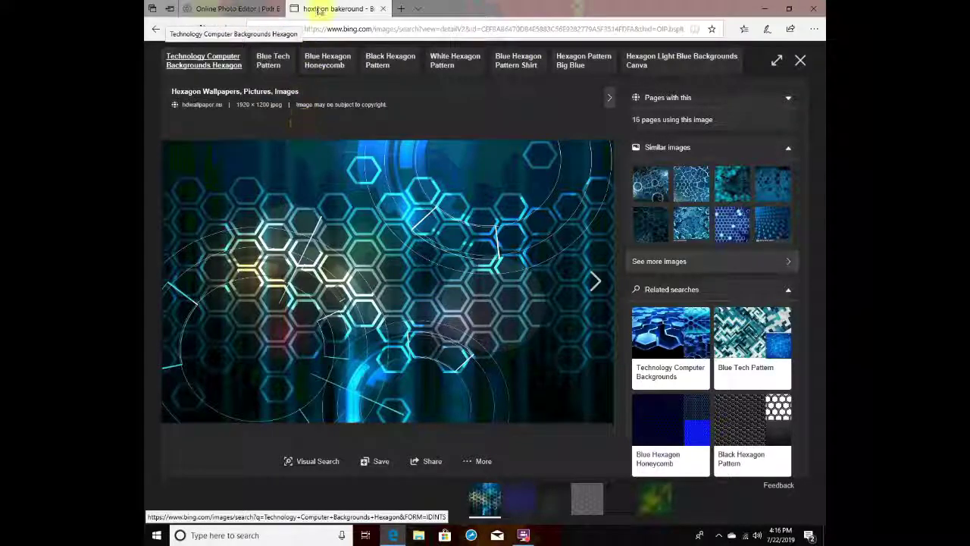
right_click(318, 233)
click(322, 283)
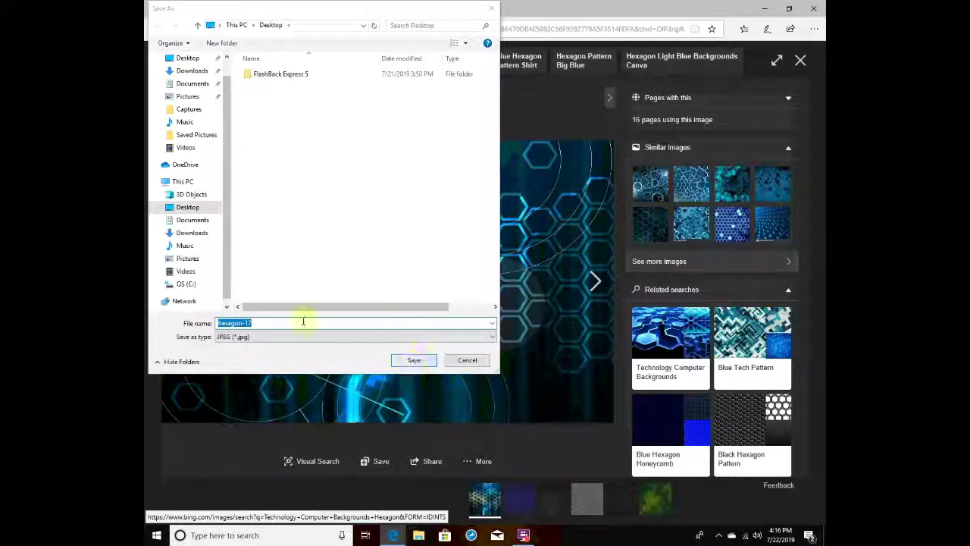
click(186, 258)
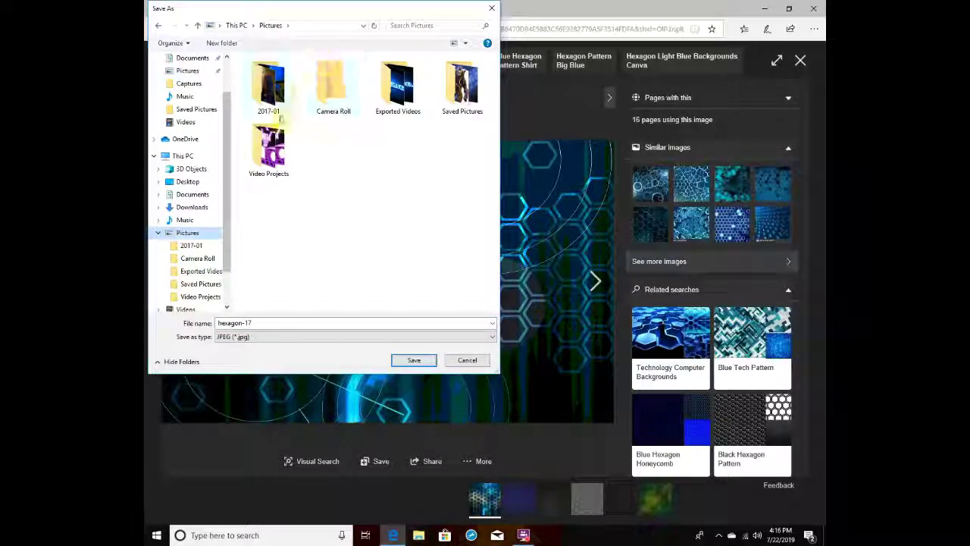
double_click(463, 85)
click(415, 359)
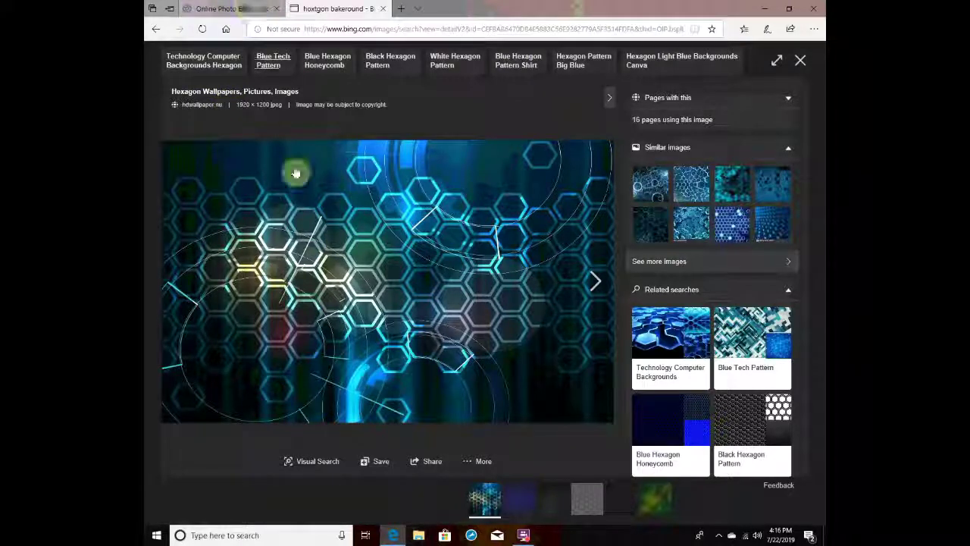
Step: Close the Bing tab and open hexagon-17 from Saved Pictures as a new layer
click(227, 9)
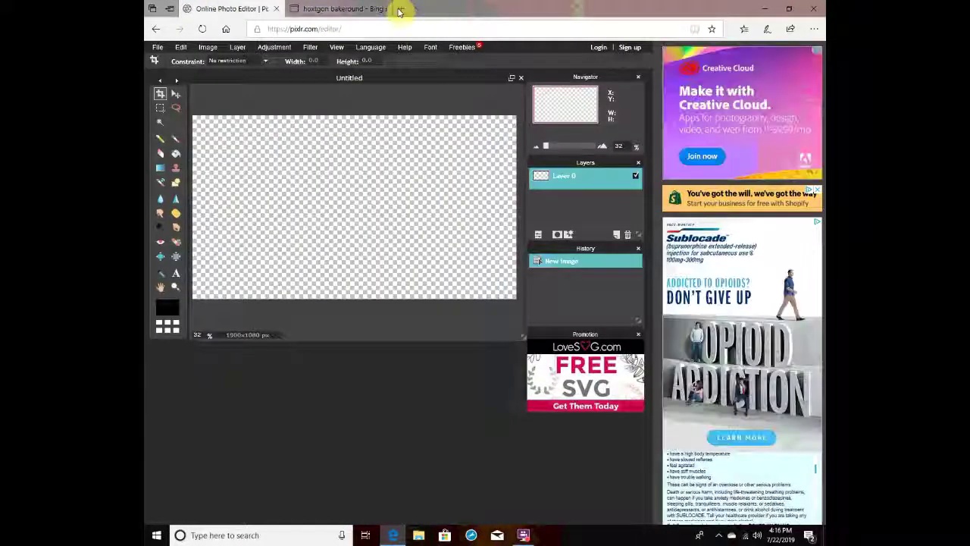
click(384, 9)
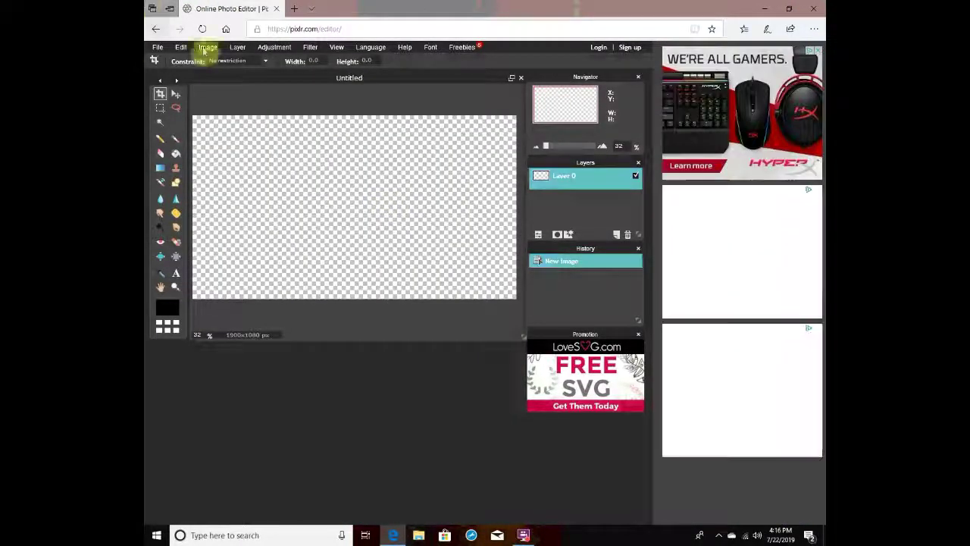
click(238, 47)
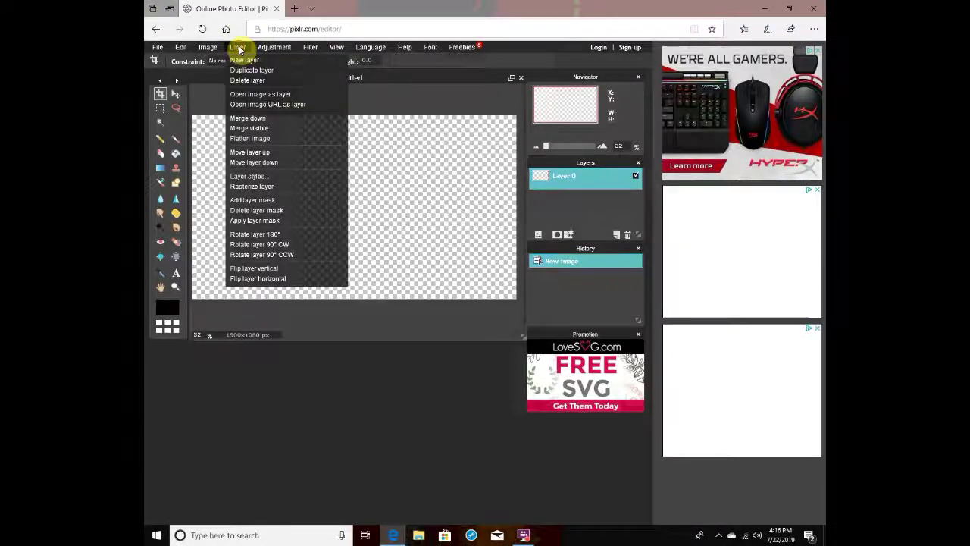
click(237, 94)
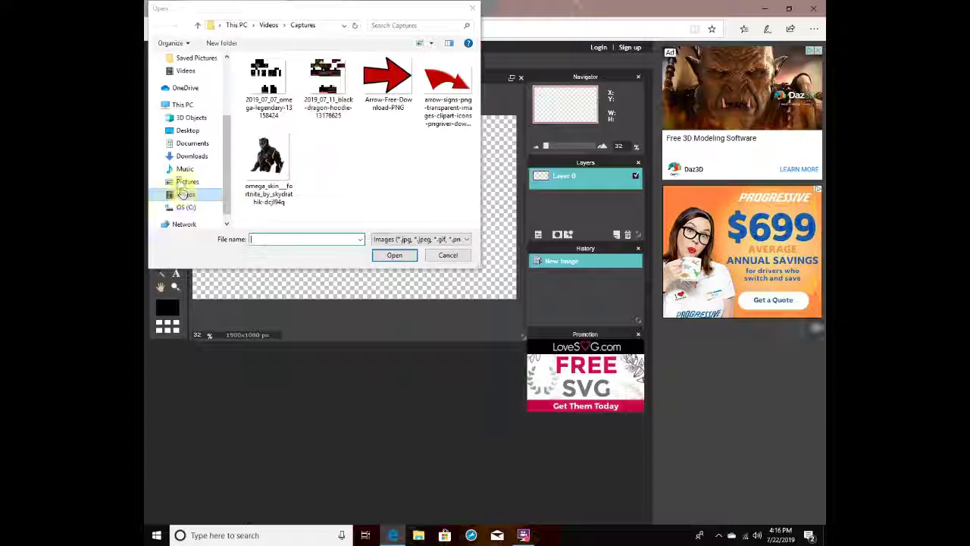
click(183, 170)
click(181, 181)
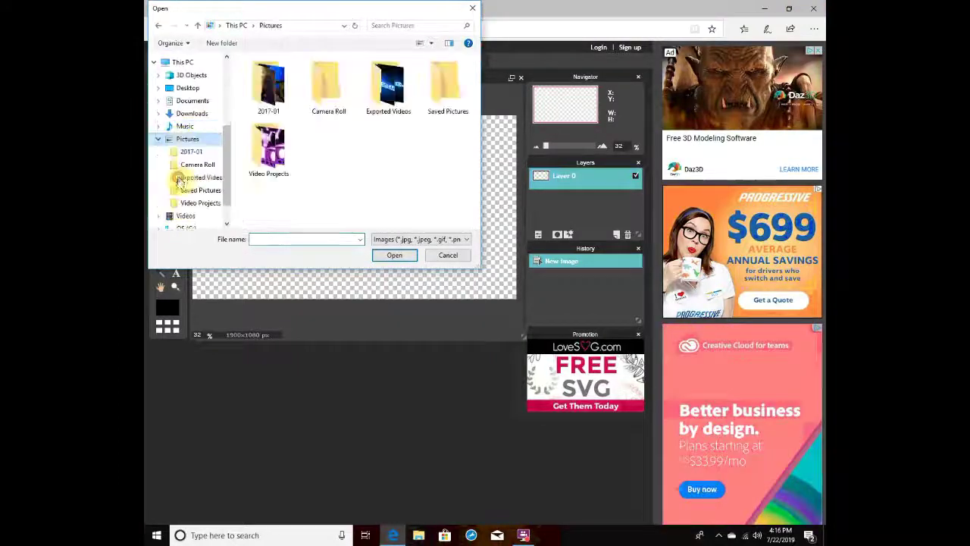
double_click(447, 89)
double_click(320, 94)
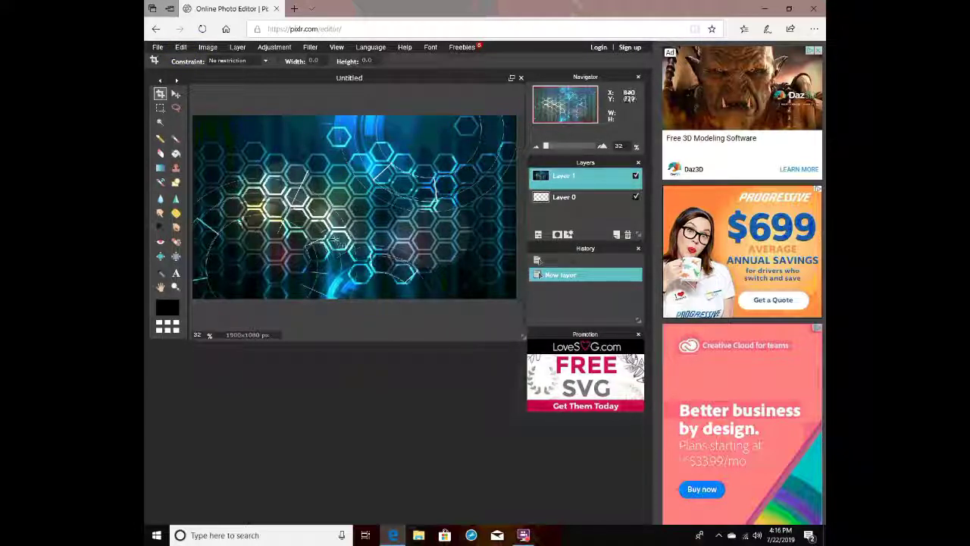
Step: Free-transform the hexagon layer so it fills the 1900 × 1080 canvas
click(182, 48)
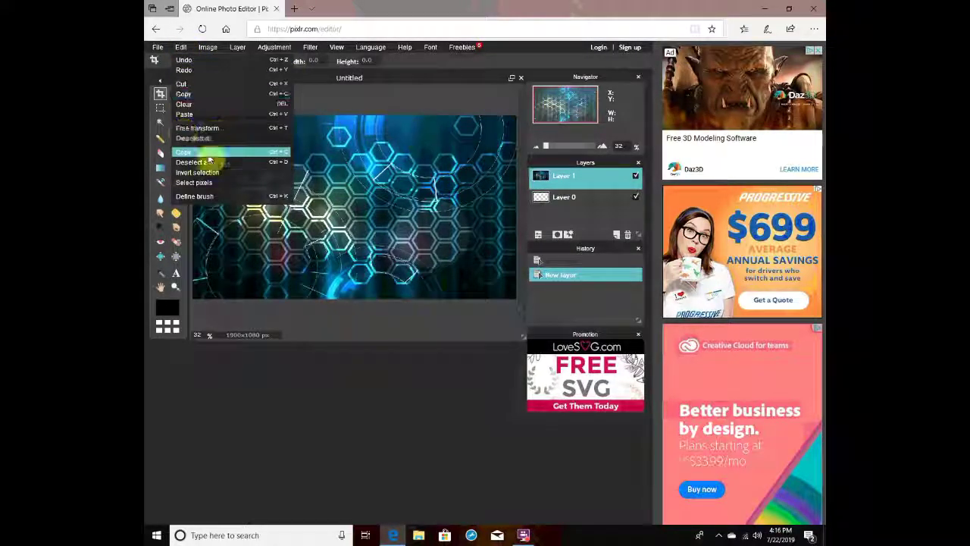
click(213, 129)
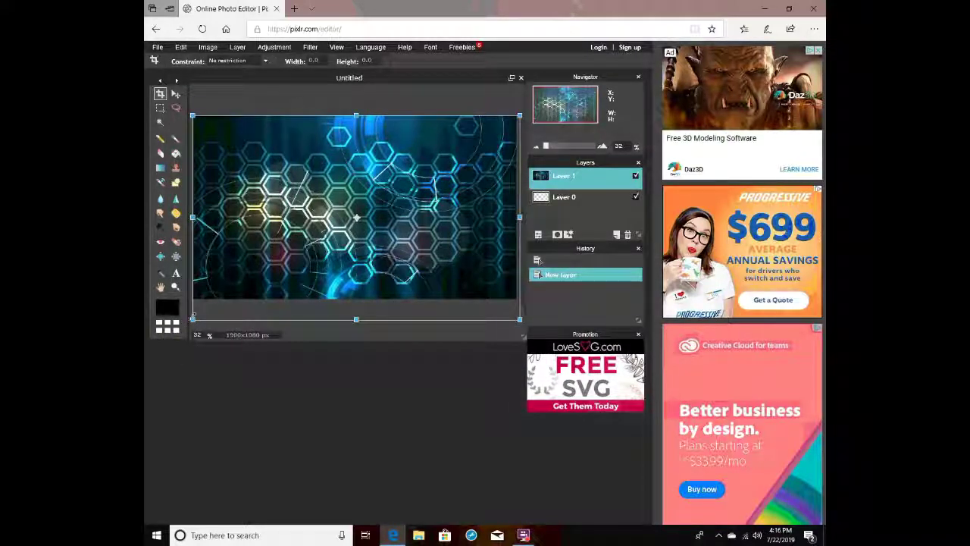
drag(192, 317, 162, 324)
click(273, 422)
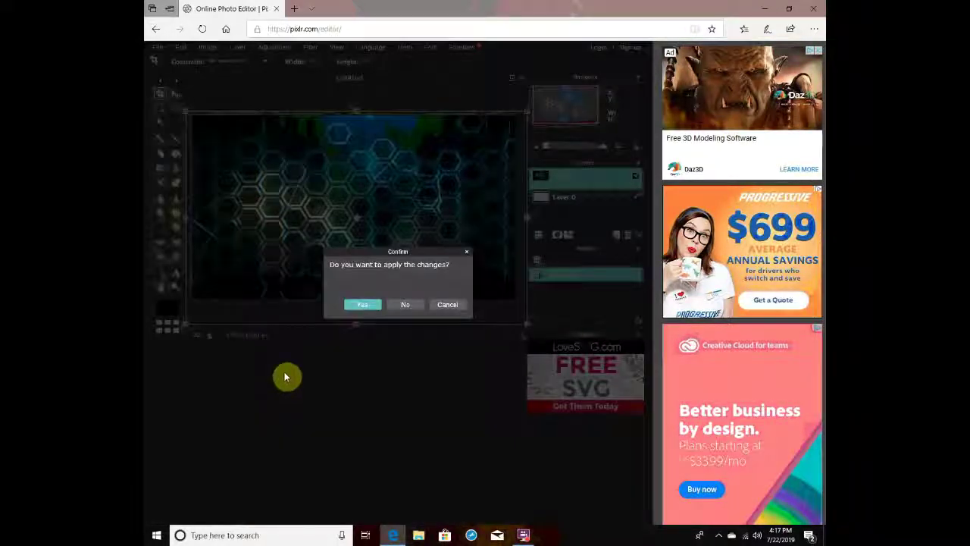
click(361, 304)
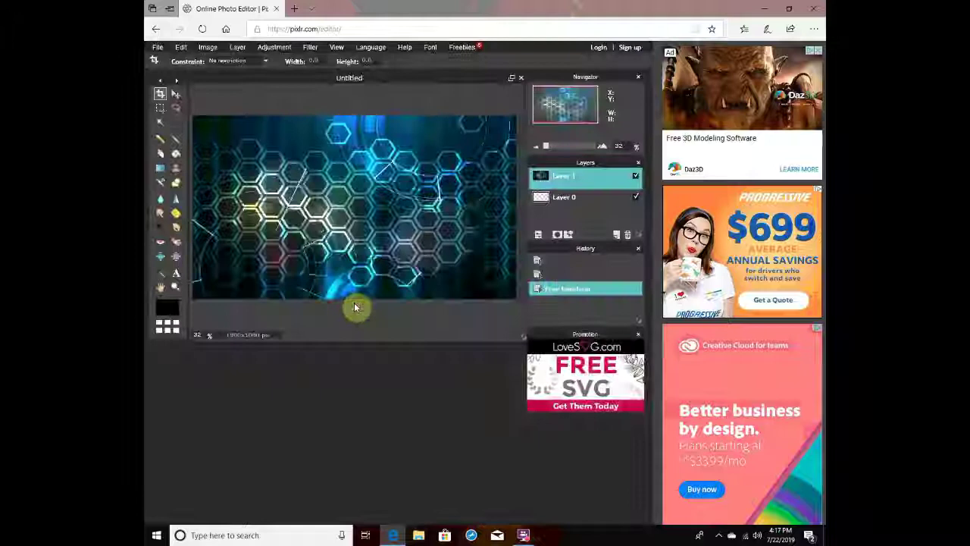
Step: Start a text layer on the canvas with the text size raised to 323
click(176, 273)
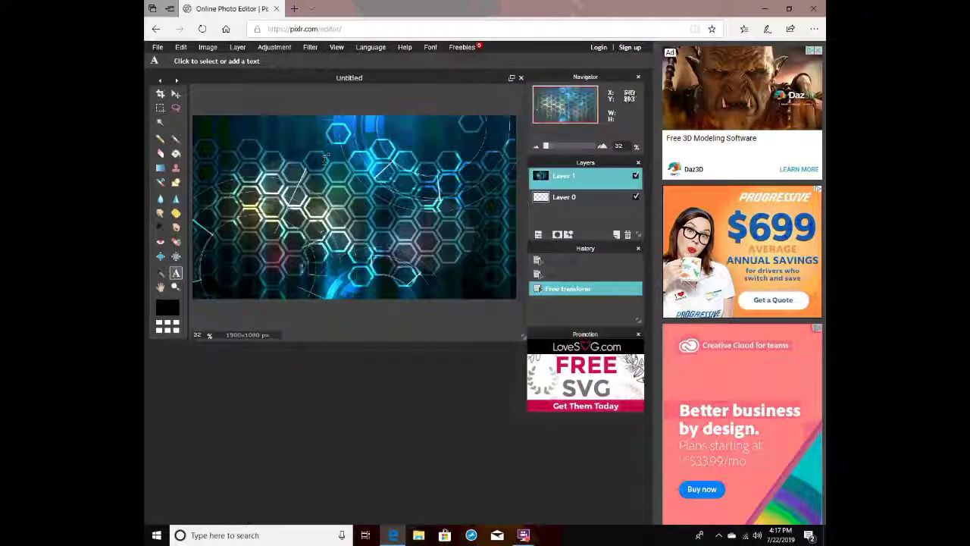
click(338, 219)
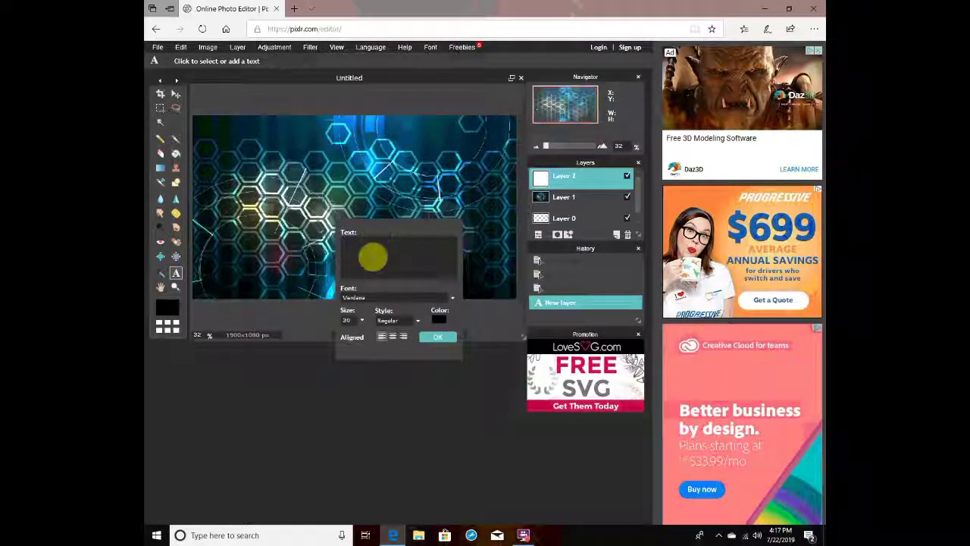
click(362, 321)
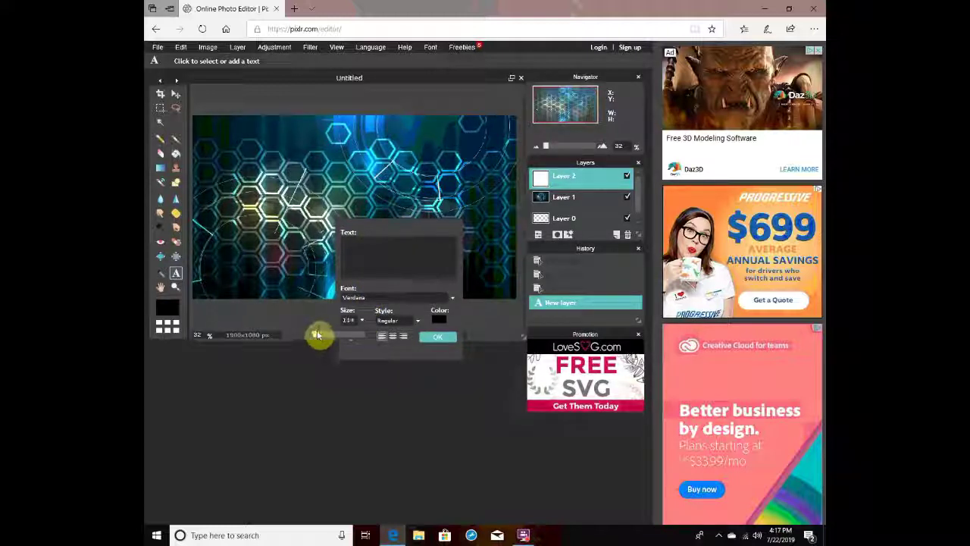
drag(316, 334, 336, 273)
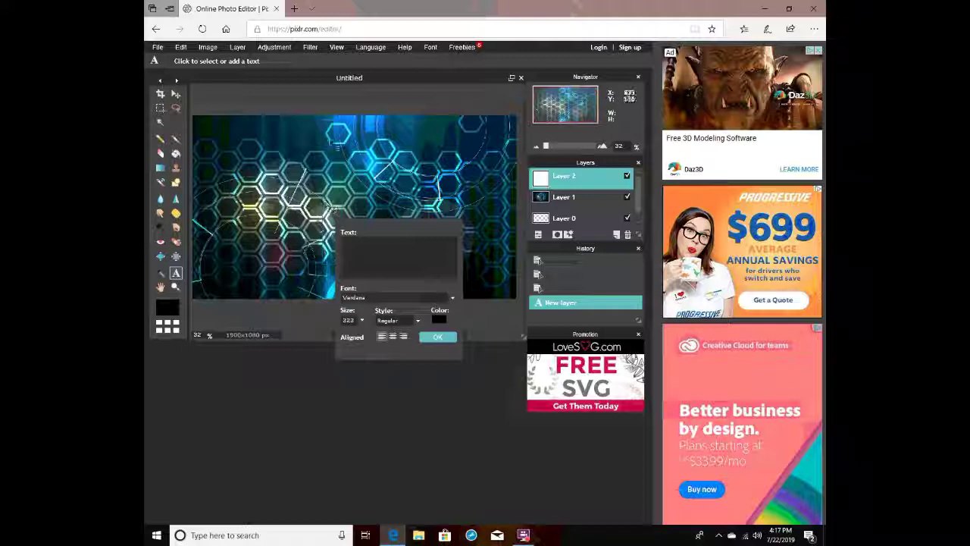
click(345, 247)
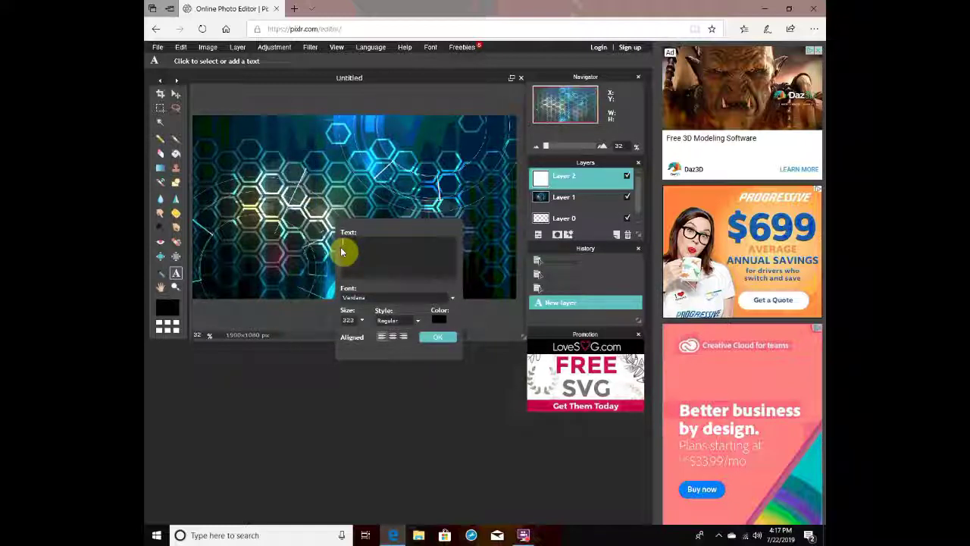
Step: Type 'how to make', shrink it to size 194, and position the title on the background
text(how to m)
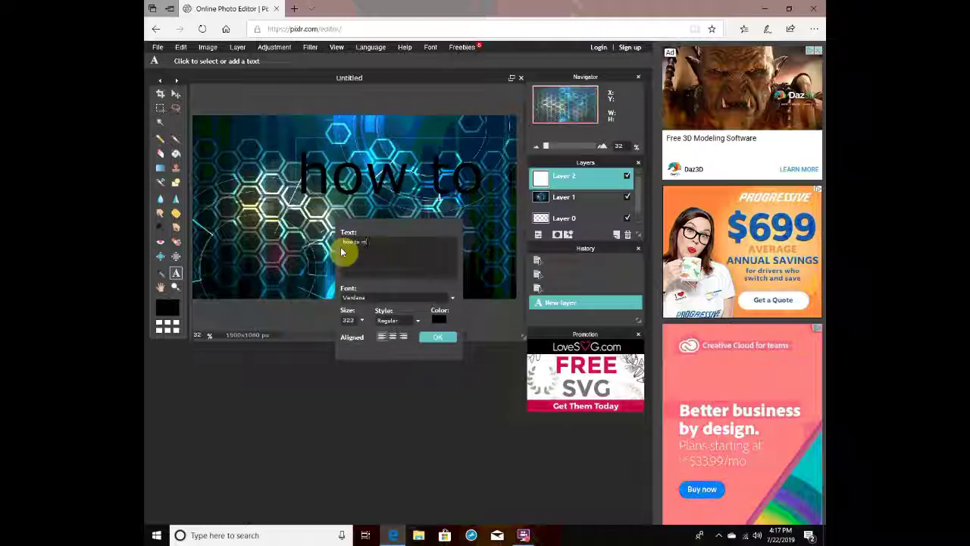
text(ake)
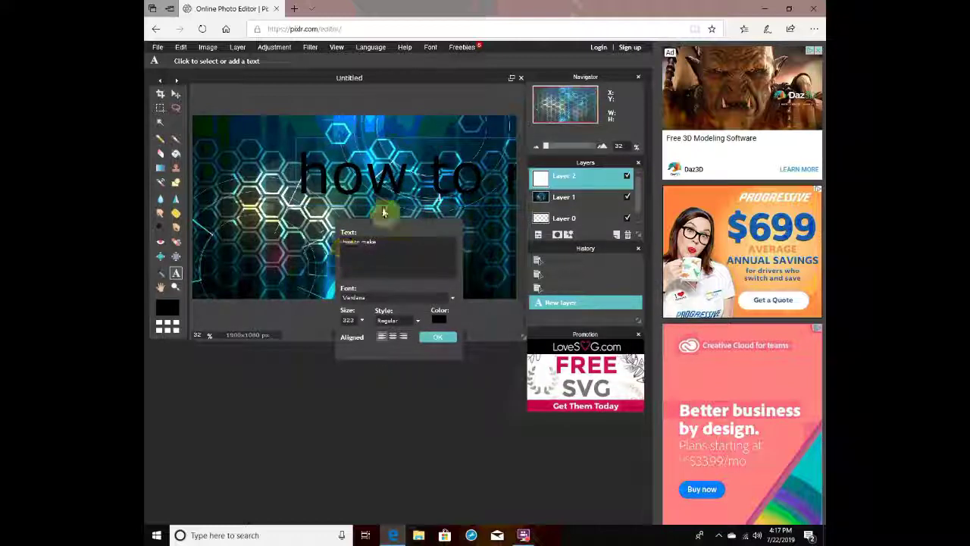
drag(382, 212, 278, 205)
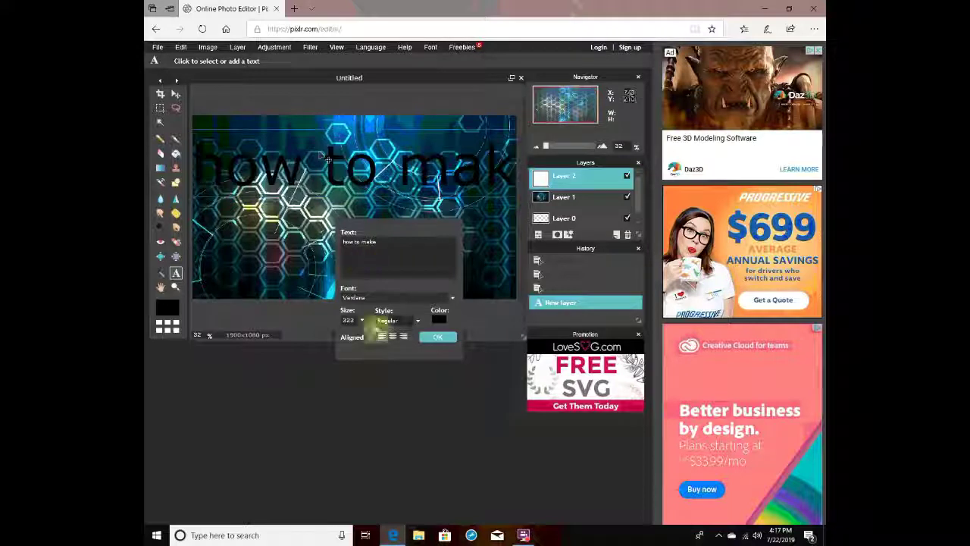
click(361, 320)
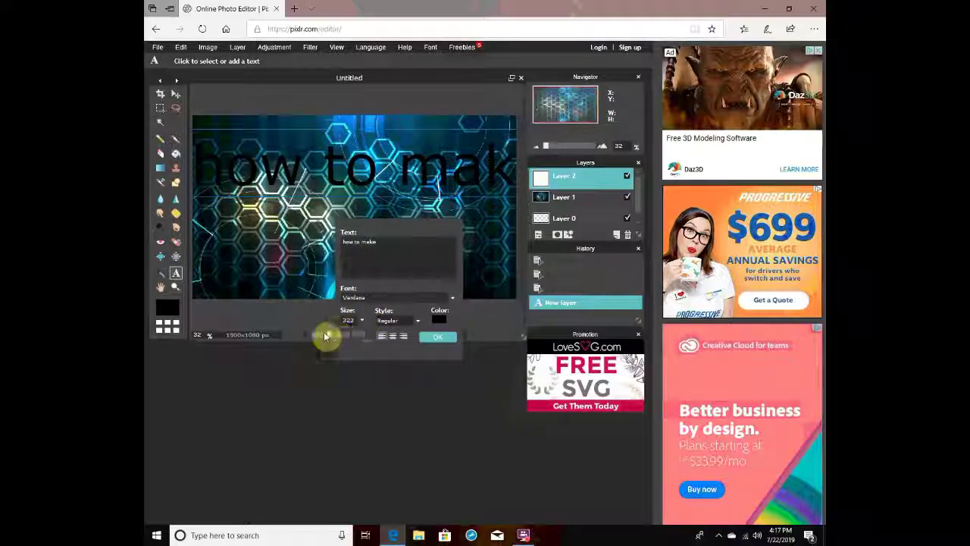
drag(326, 337, 321, 339)
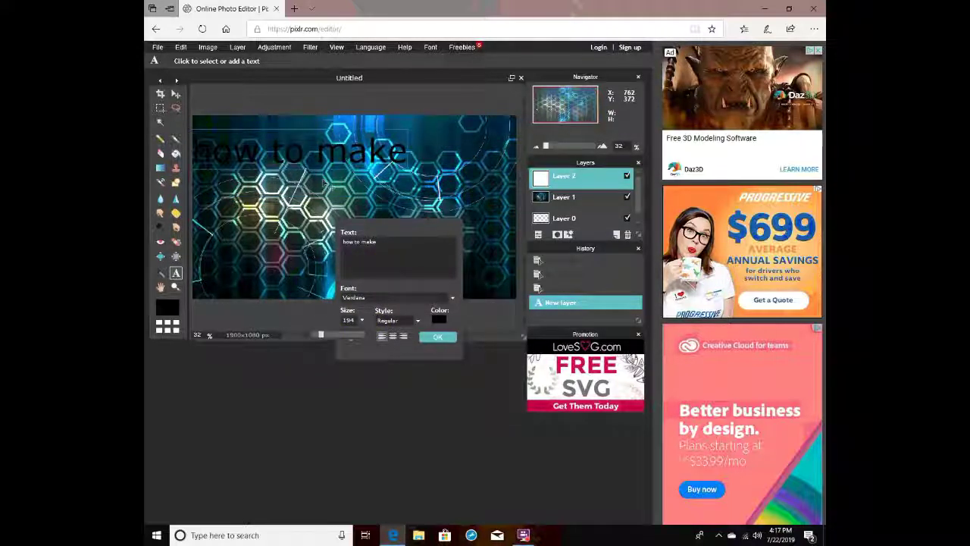
drag(324, 152, 377, 157)
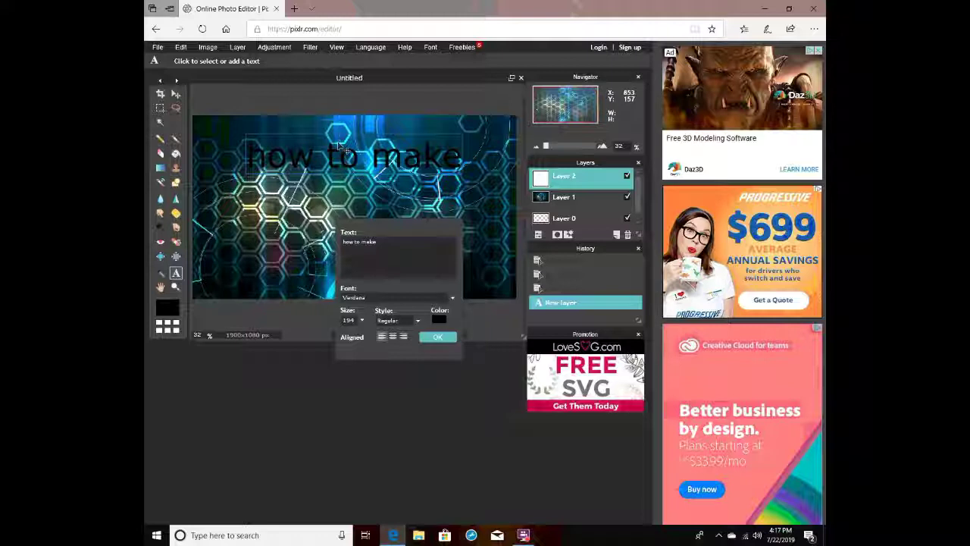
click(394, 243)
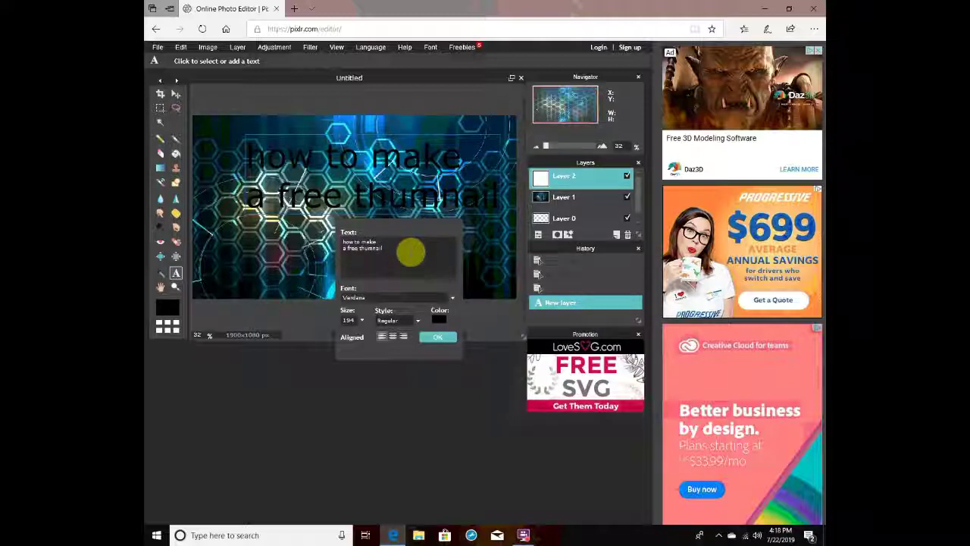
Step: Set the title's font to Againts with Bold style
click(412, 297)
click(363, 316)
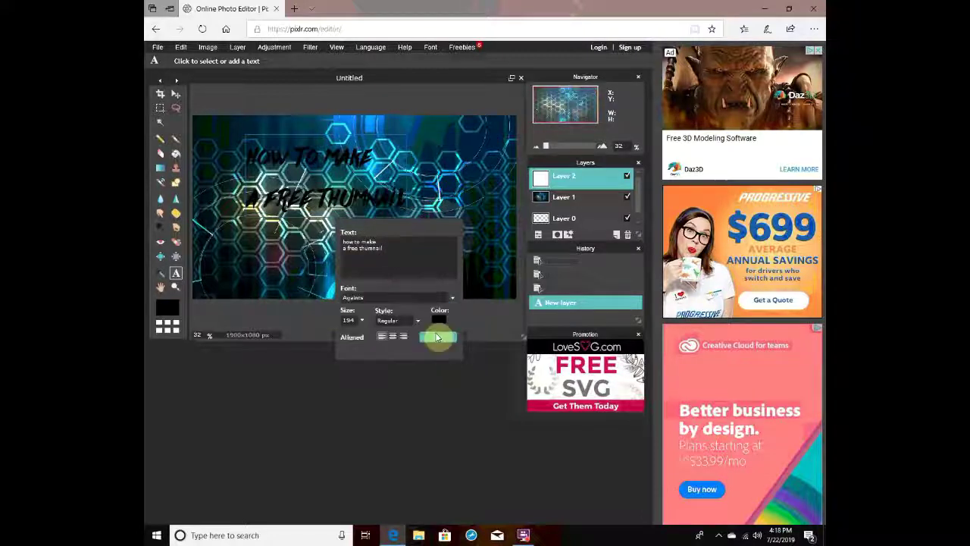
click(397, 307)
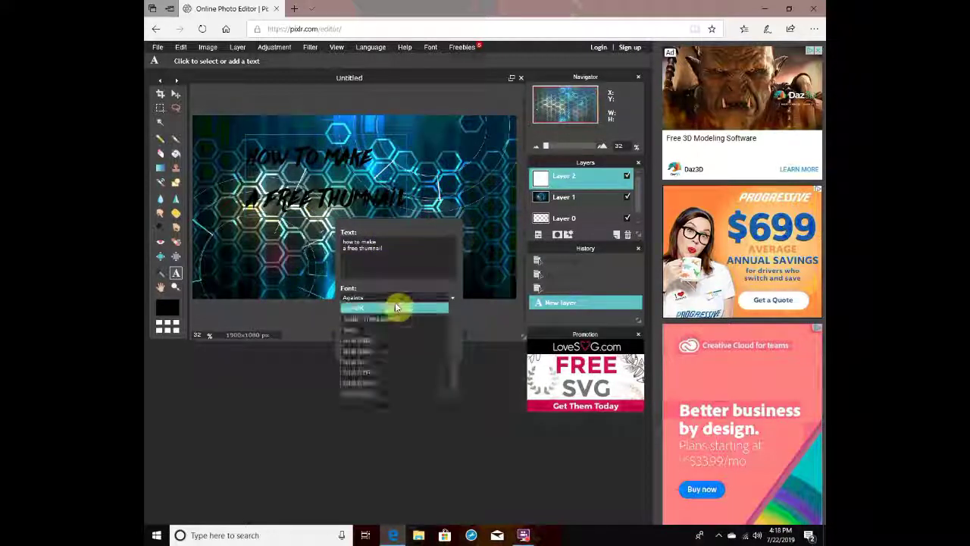
click(328, 342)
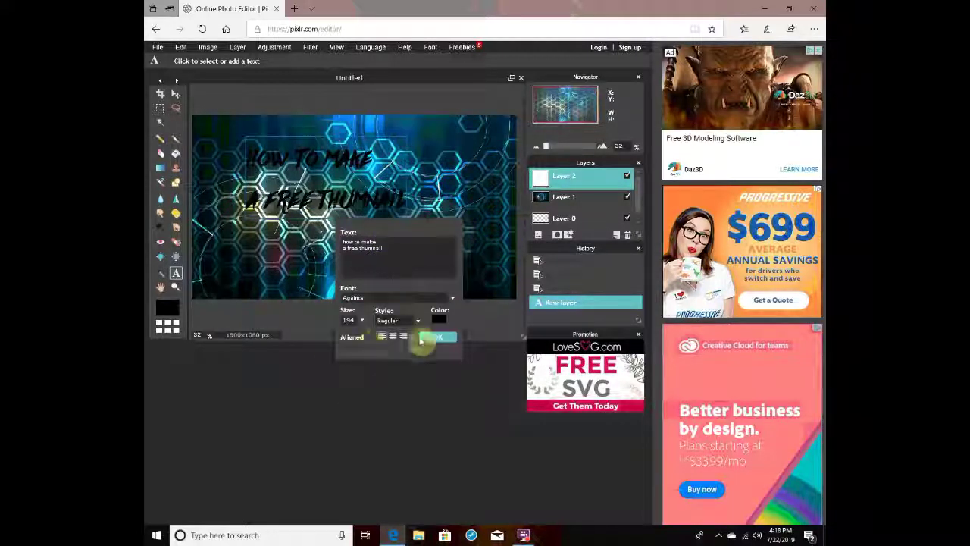
click(397, 320)
click(400, 343)
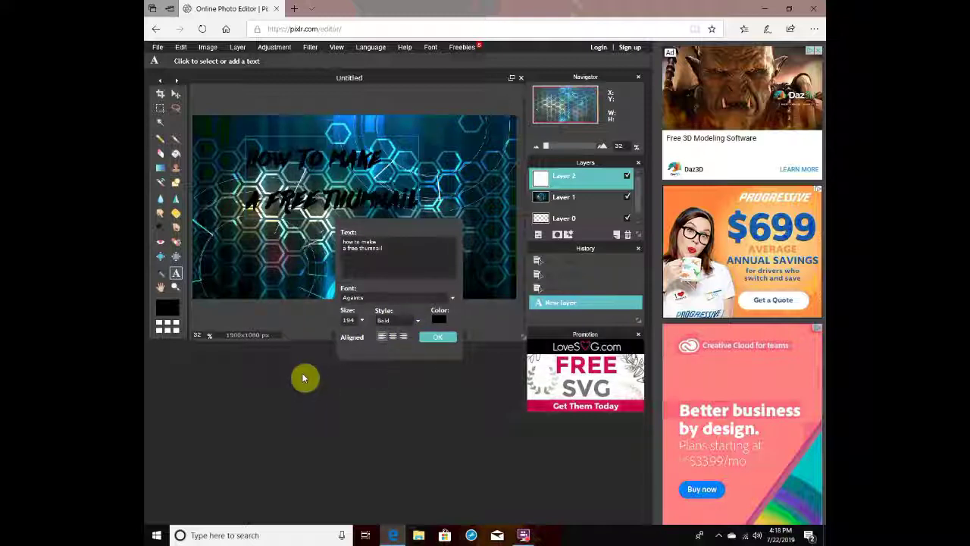
Step: Color the title bright green (09ff00) and move it right and down toward the centre
click(440, 322)
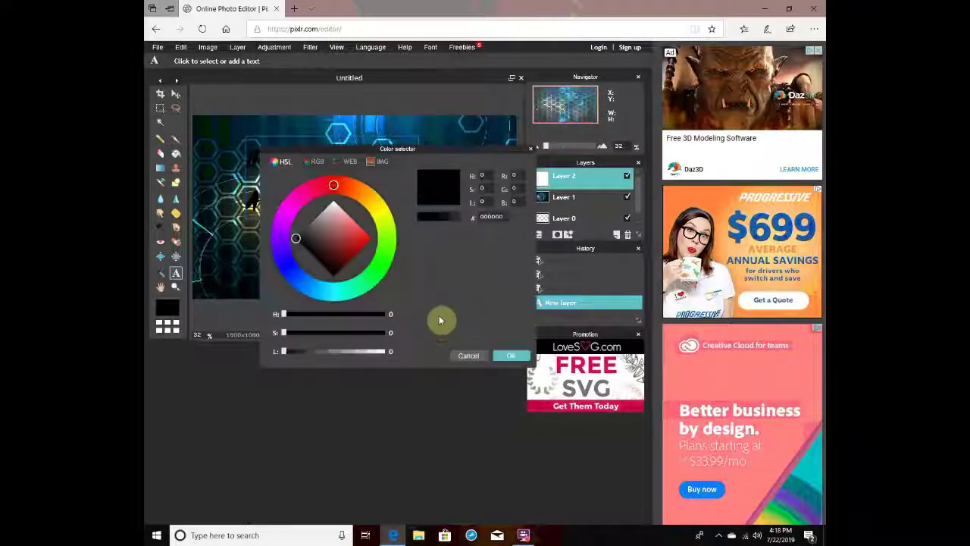
mouse_move(364, 198)
mouse_down()
mouse_move(382, 250)
mouse_move(398, 236)
mouse_move(387, 270)
mouse_up()
drag(341, 246, 427, 238)
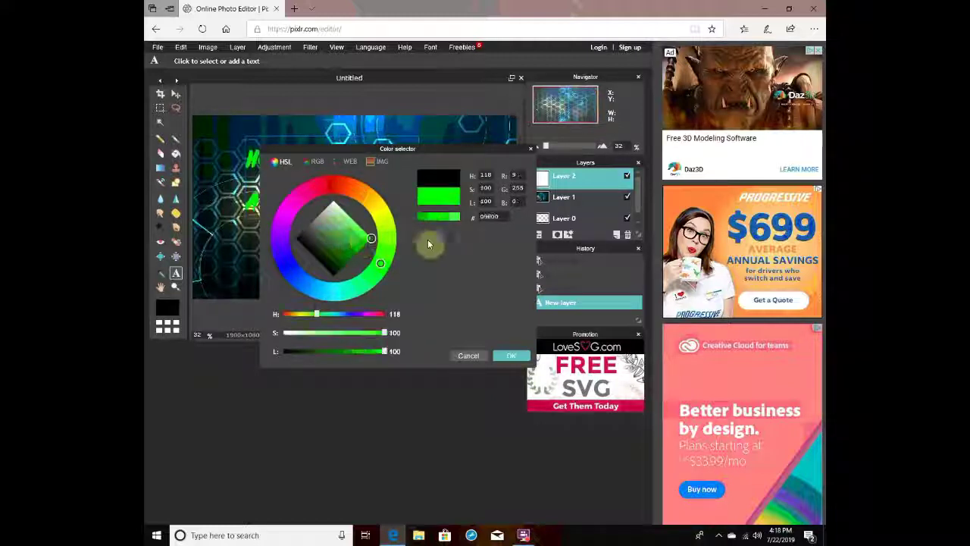
click(512, 354)
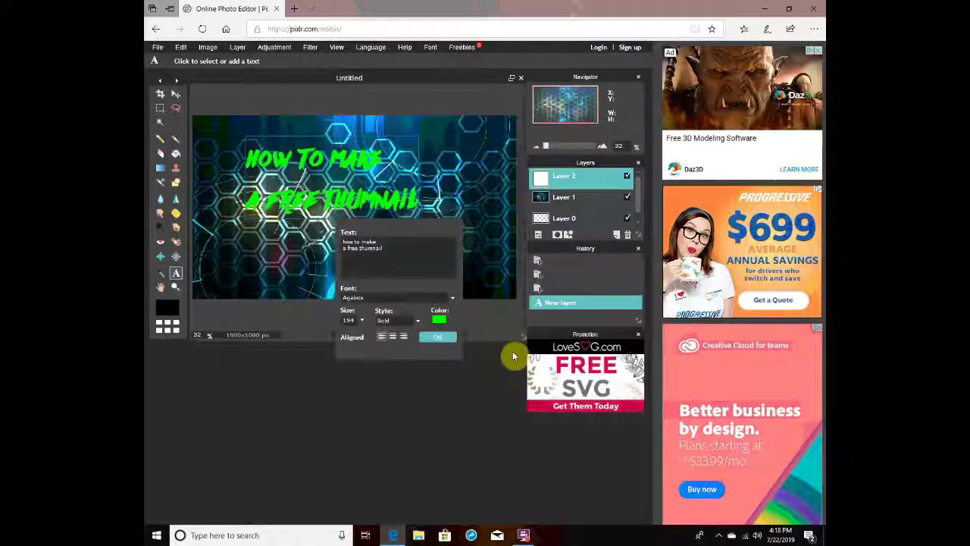
drag(416, 321, 460, 346)
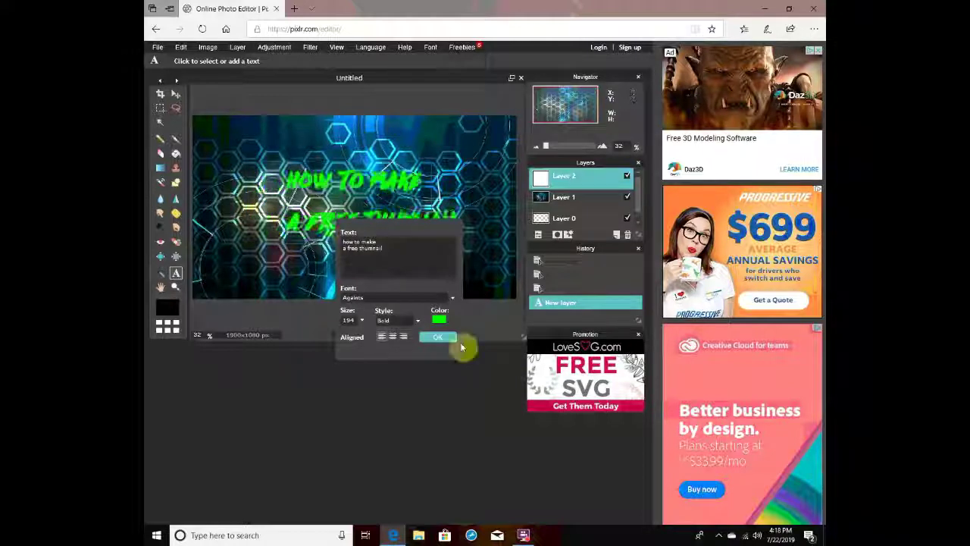
Step: Switch the title font to Arial Baltic and reposition the text up and left
click(392, 298)
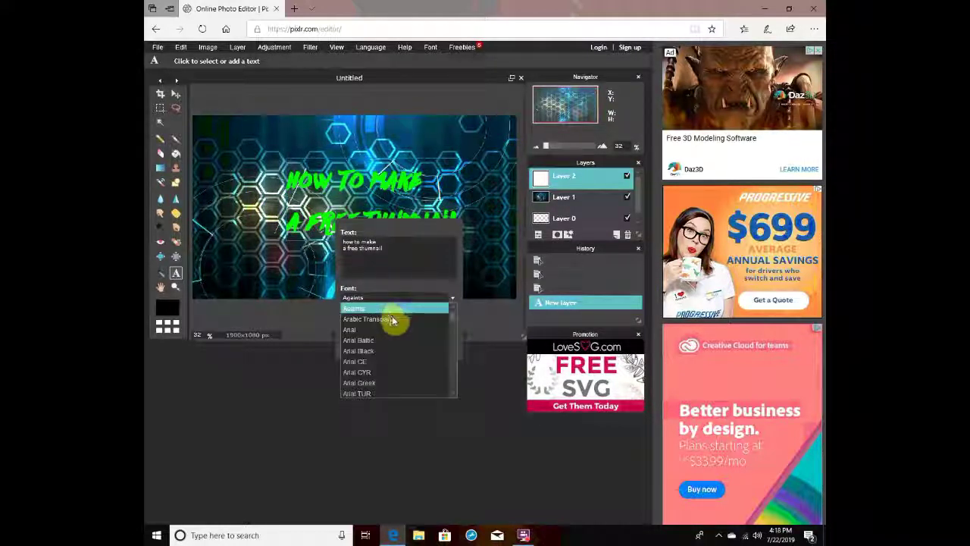
click(385, 342)
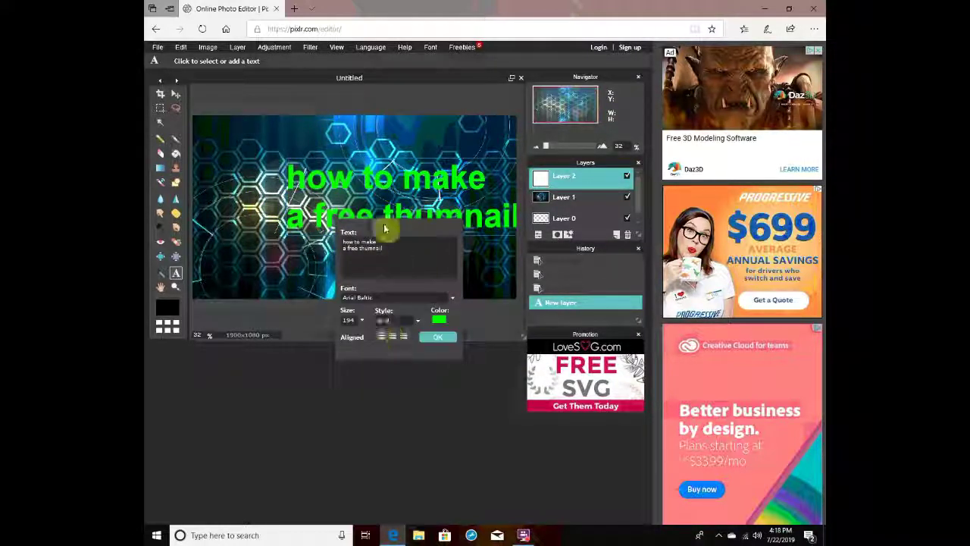
drag(386, 223, 330, 186)
click(364, 251)
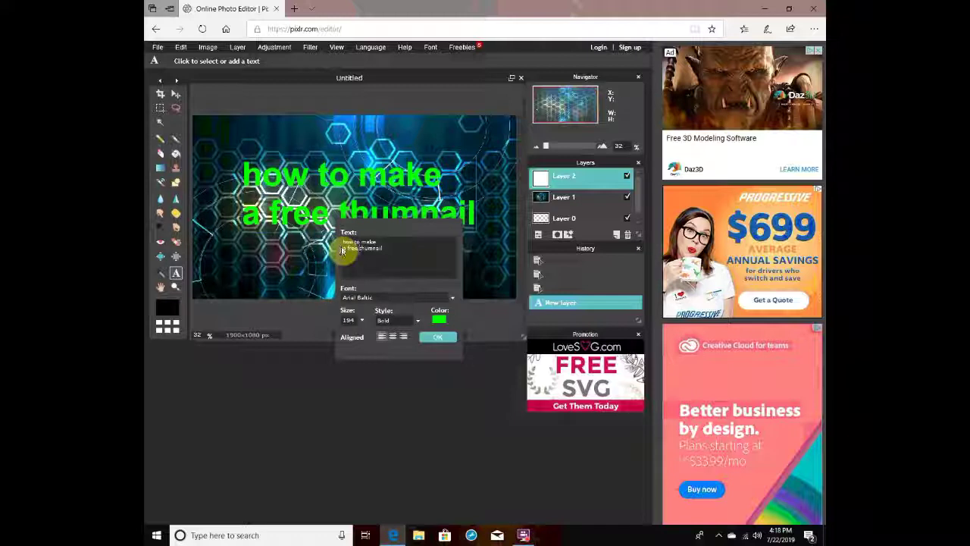
Step: Break the title into lines so 'thumnail' sits on its own line after 'a free'
key(Return)
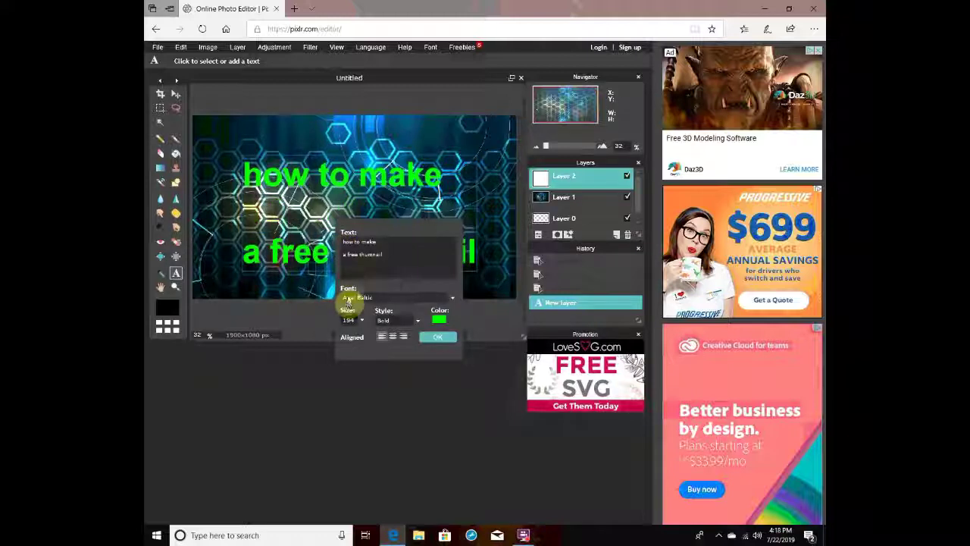
key(BackSpace)
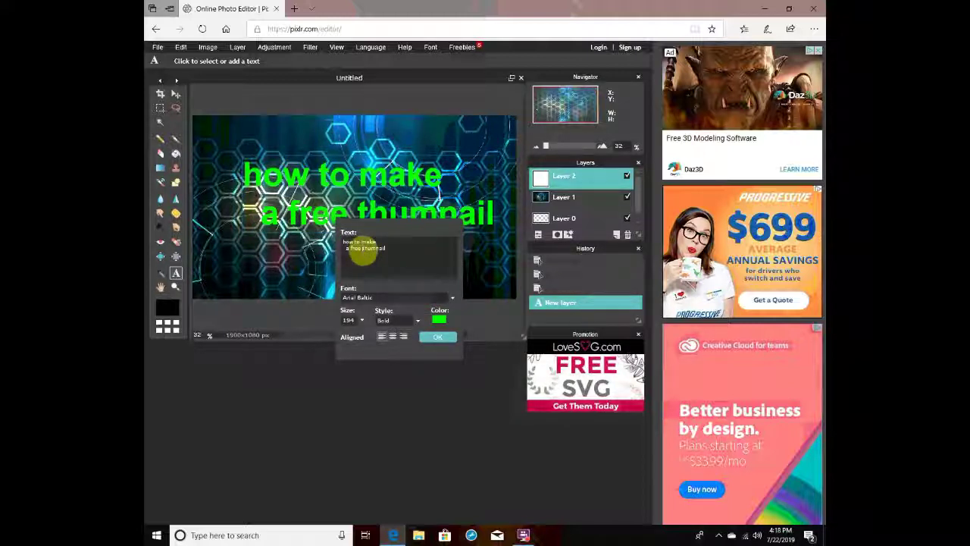
click(363, 248)
key(Return)
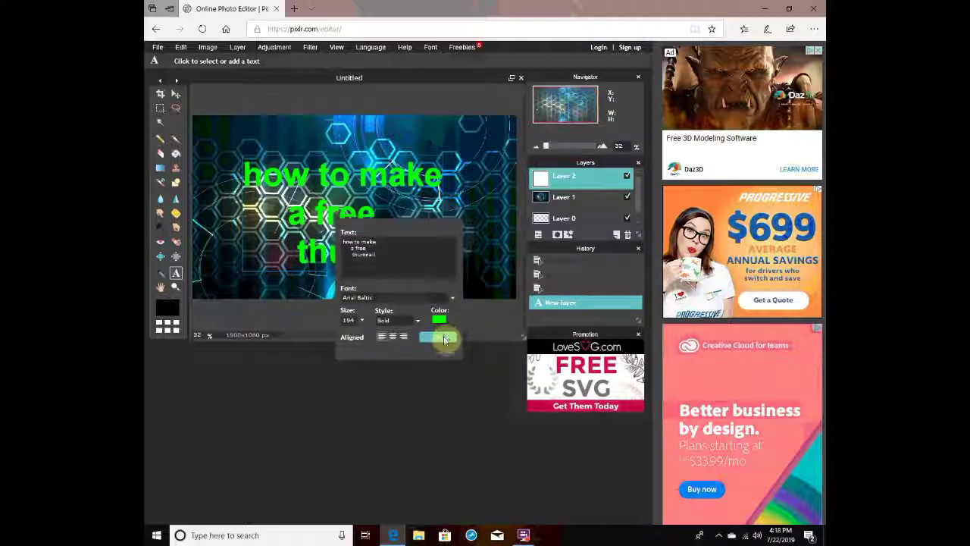
Step: Commit the title, then re-edit it to shift the 'thumnail' line slightly left and commit again
click(445, 339)
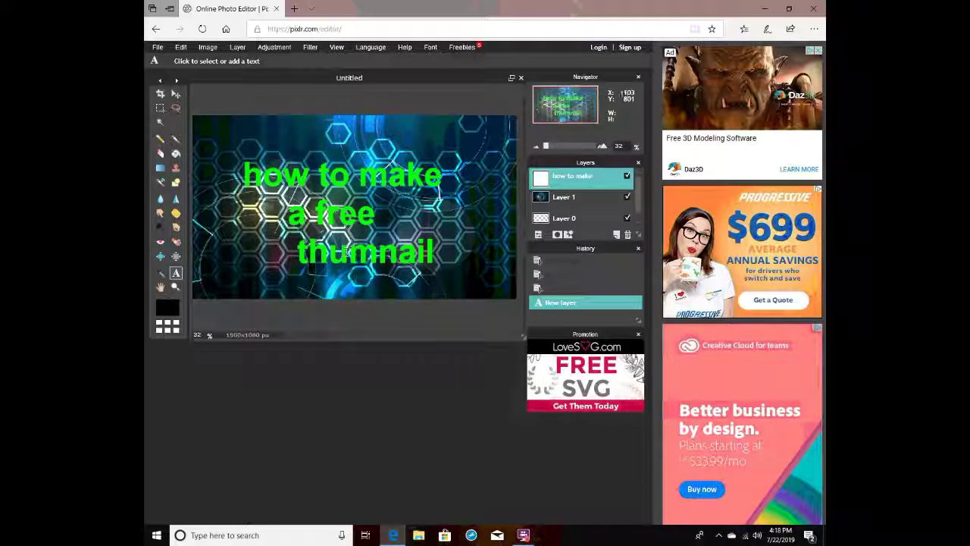
click(364, 244)
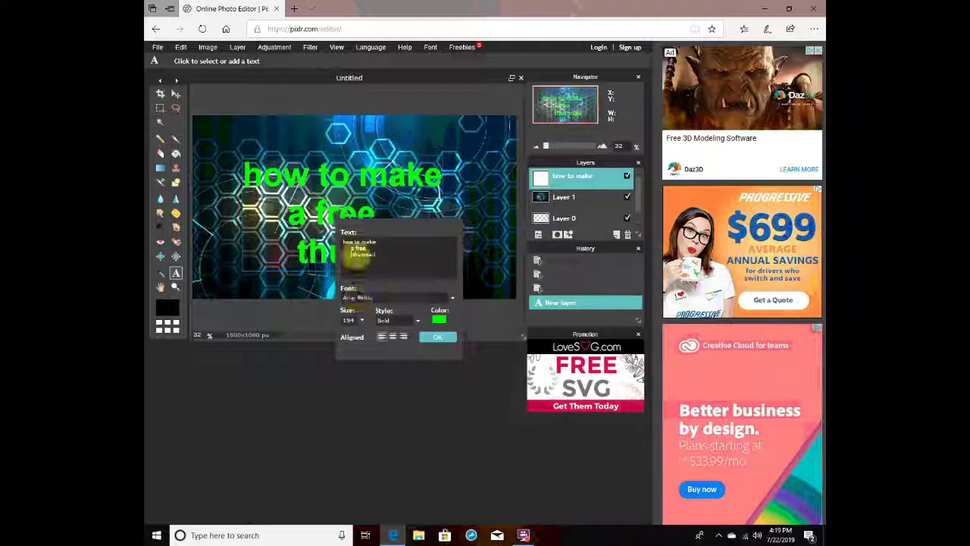
click(355, 255)
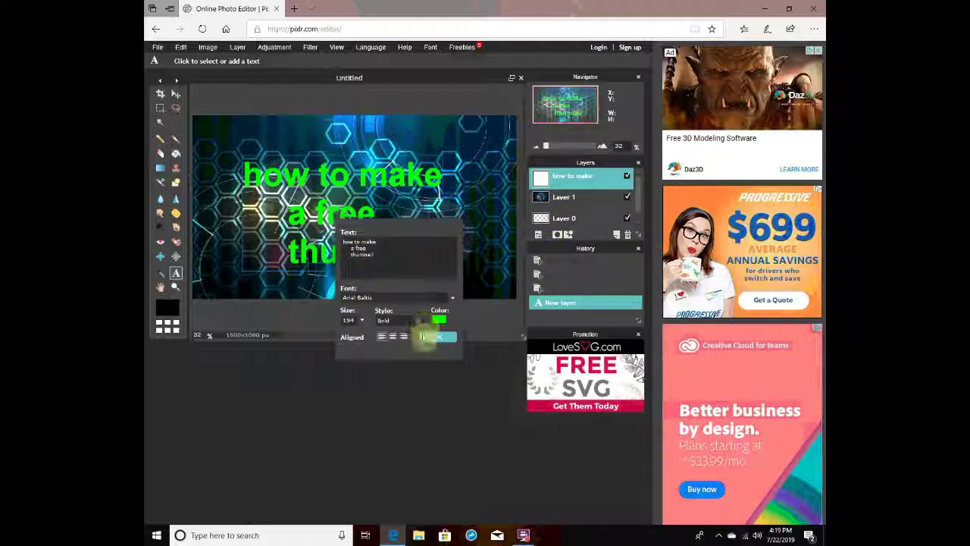
click(432, 336)
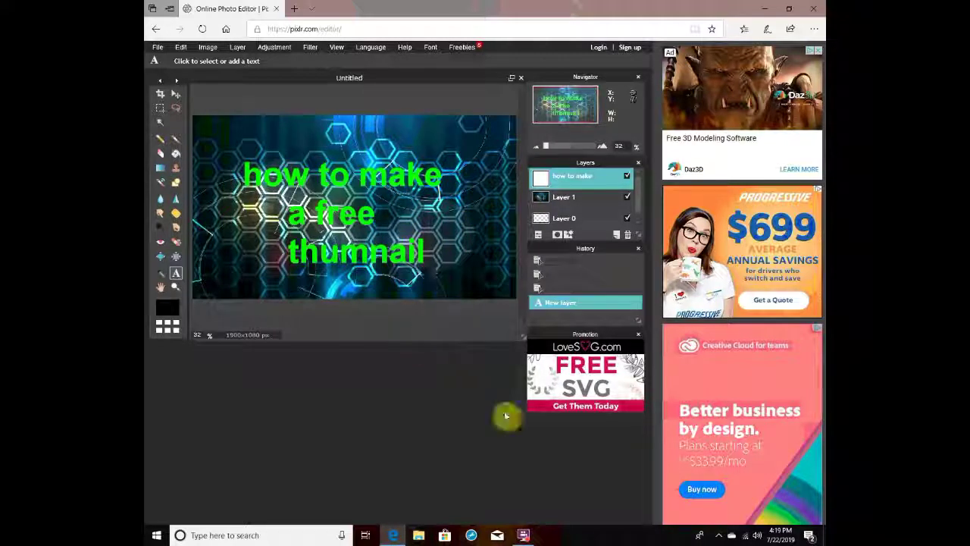
mouse_move(525, 538)
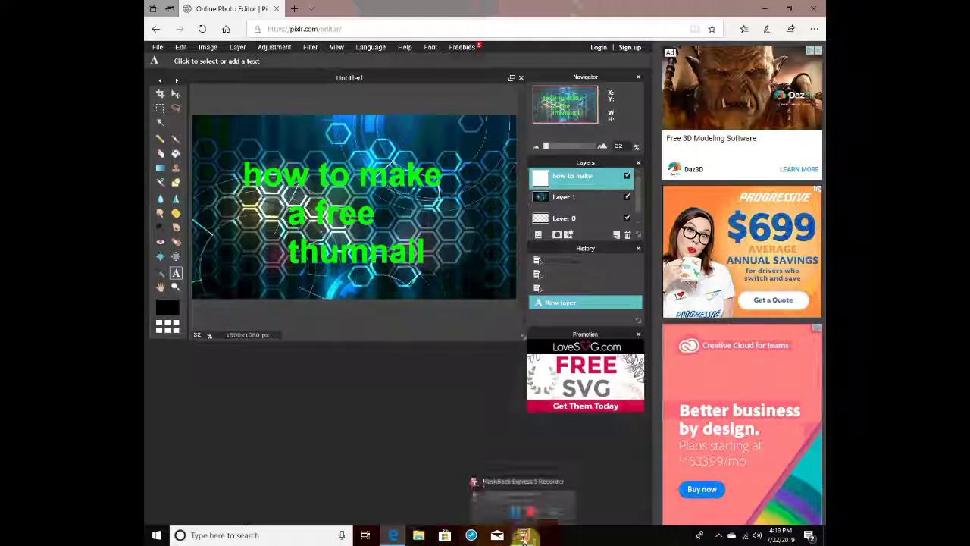